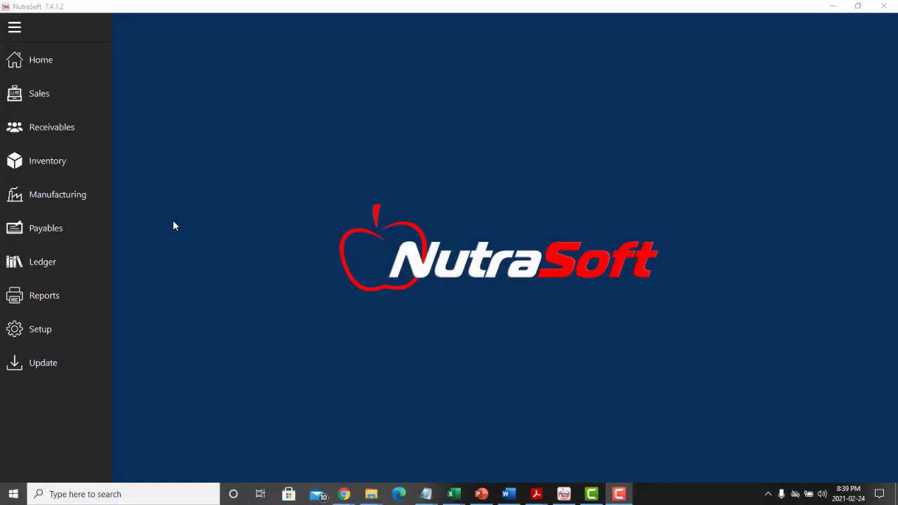
Open the Inventory section from the NutraSoft sidebar
click(78, 168)
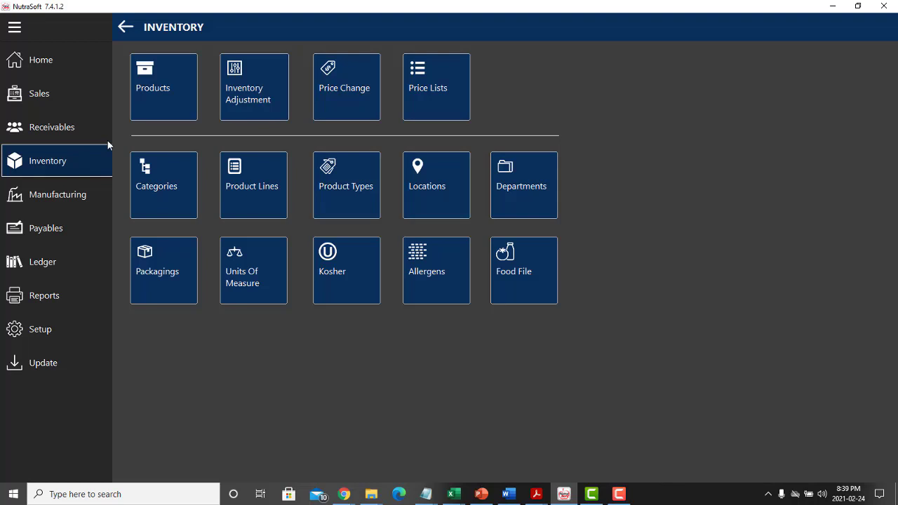
click(179, 94)
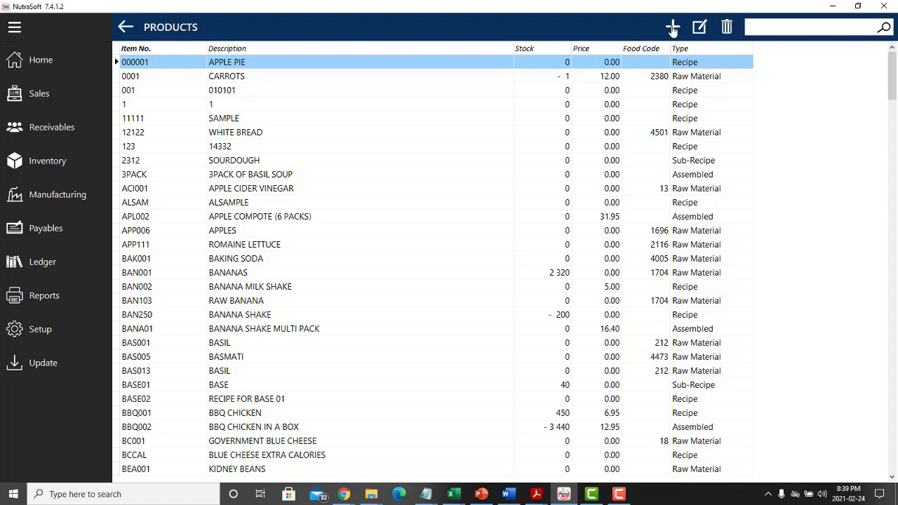
right_click(786, 103)
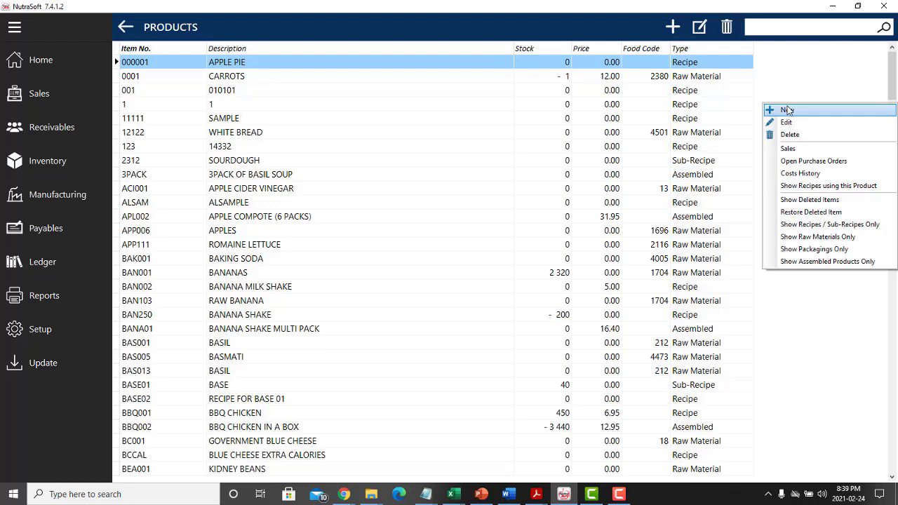
click(790, 85)
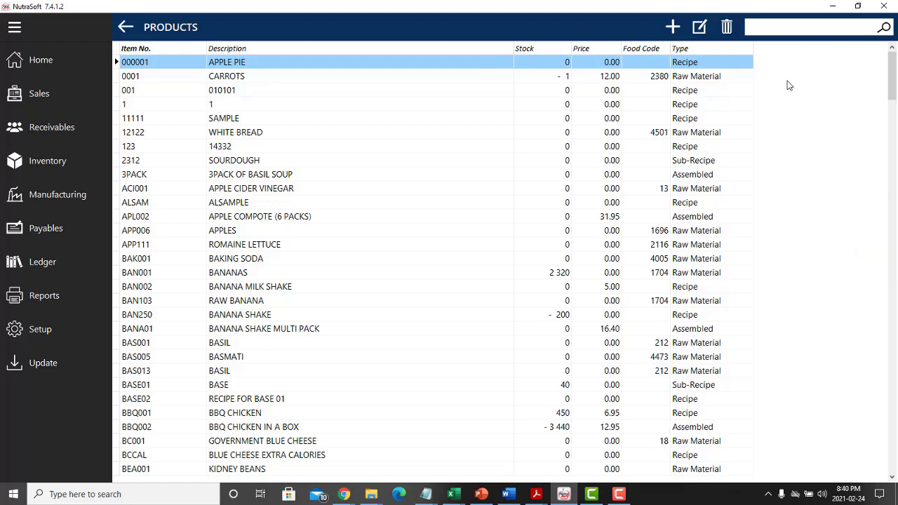
click(672, 27)
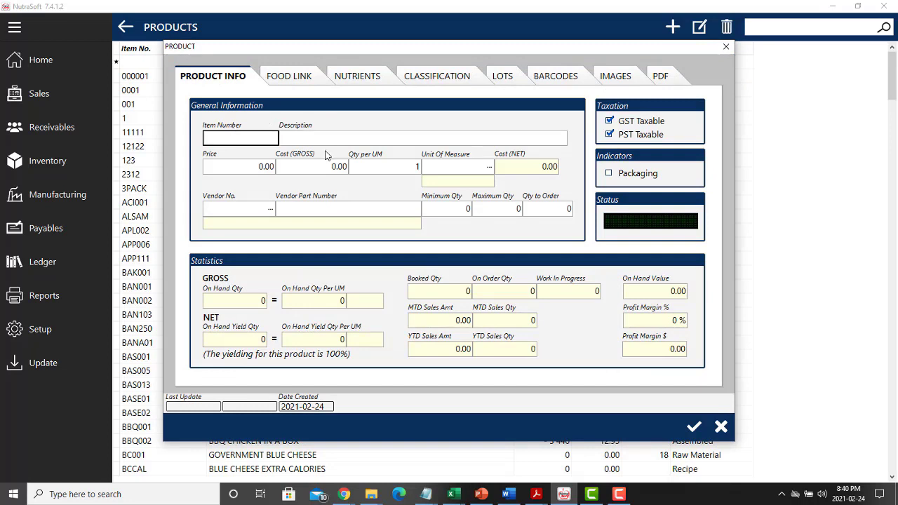
click(457, 166)
Discard the new product, filter products by 'BROC', and open BRO001 BROCCOLI
click(726, 46)
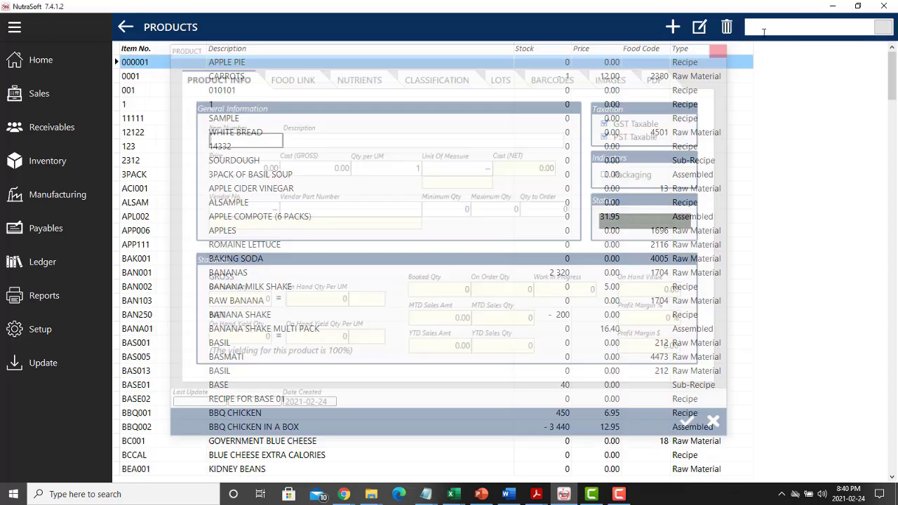
click(774, 29)
text(BROC)
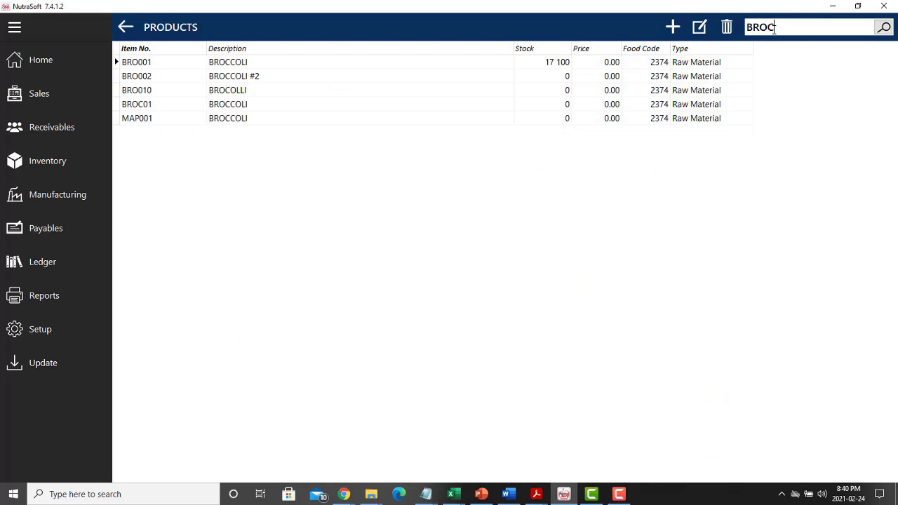
click(220, 67)
double_click(220, 65)
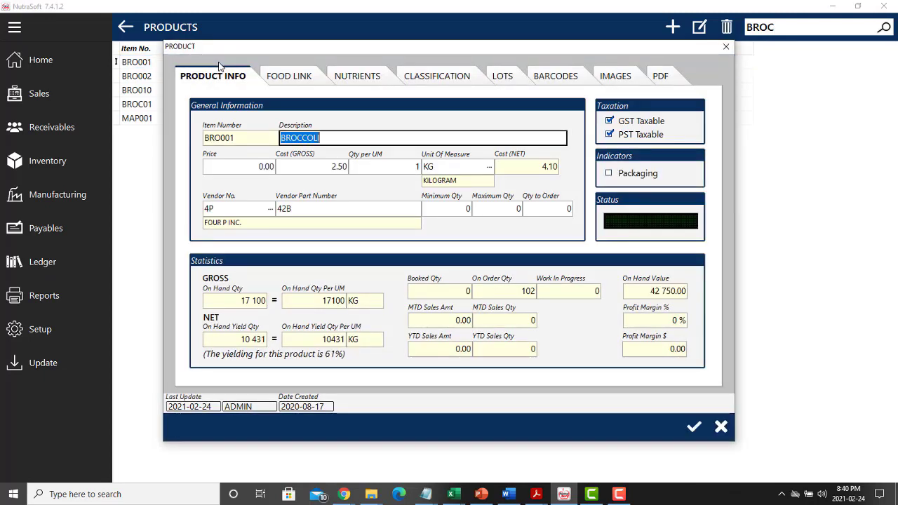
Review the product info fields, leaving GST Taxable and Packaging at their original settings
click(243, 139)
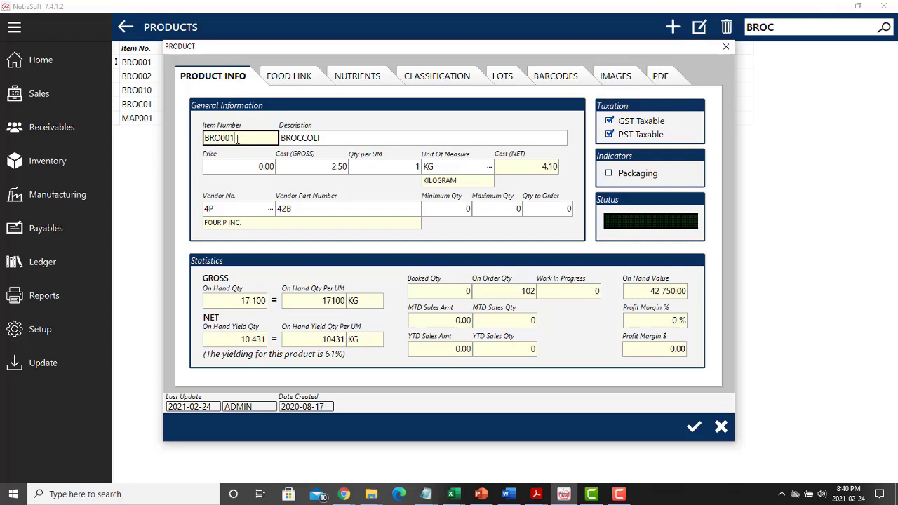
click(329, 166)
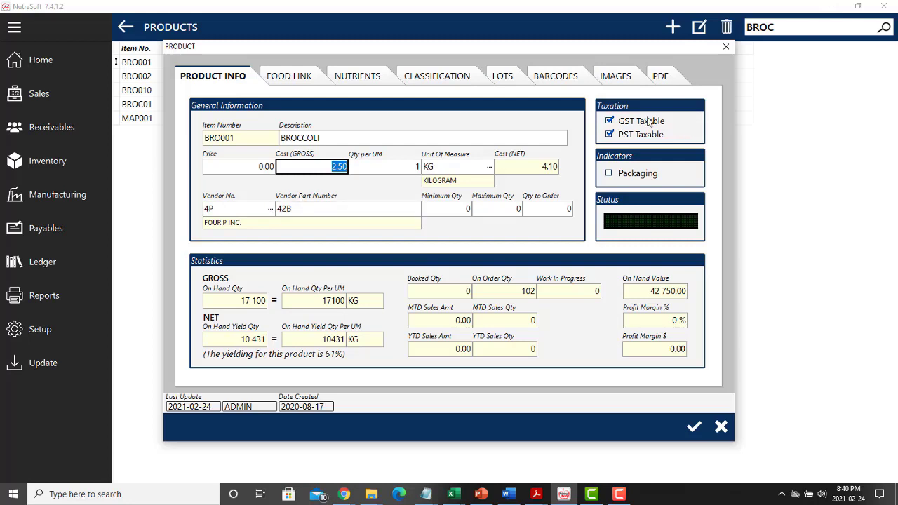
click(609, 121)
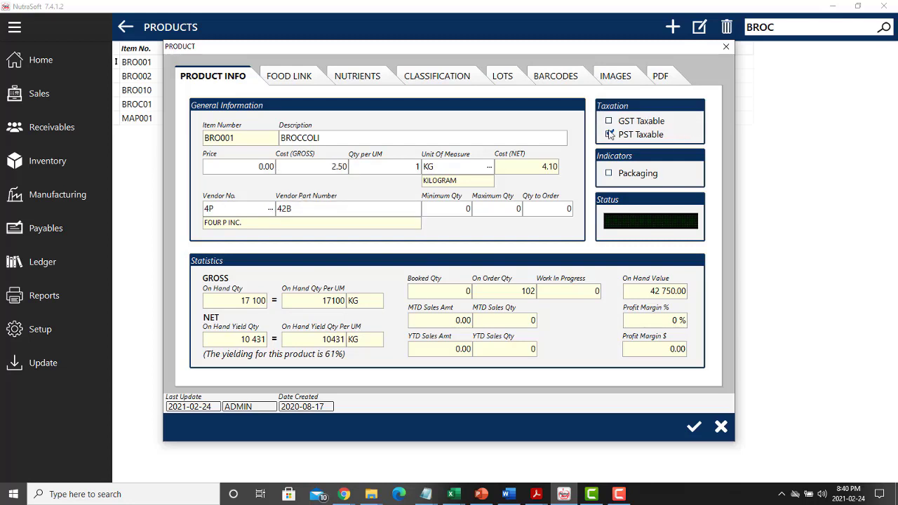
click(609, 122)
click(610, 173)
click(610, 173)
click(326, 217)
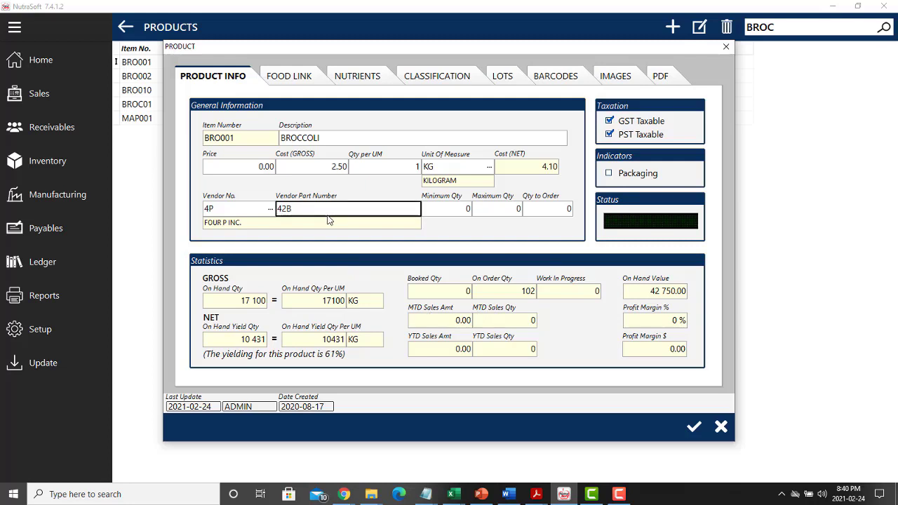
click(324, 222)
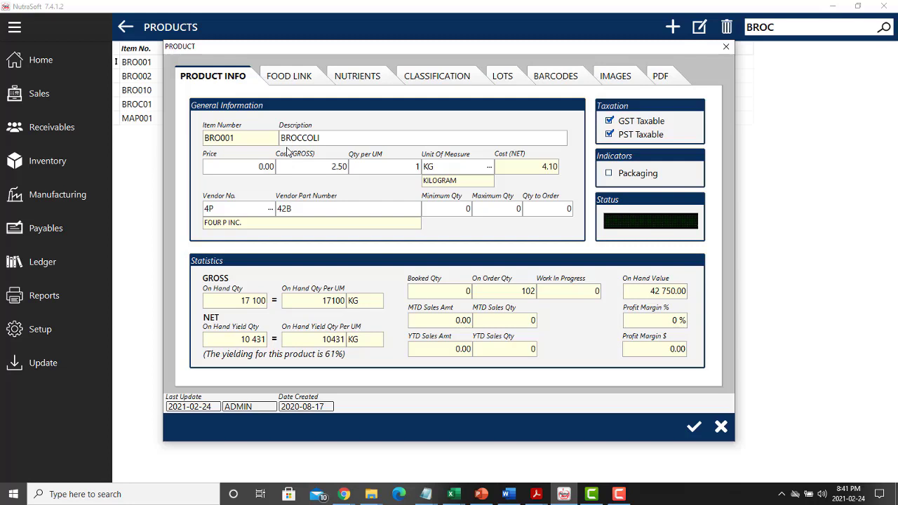
On Food Link, search the food file for 'BROC' and keep Broccoli, raw (code 2374)
click(286, 78)
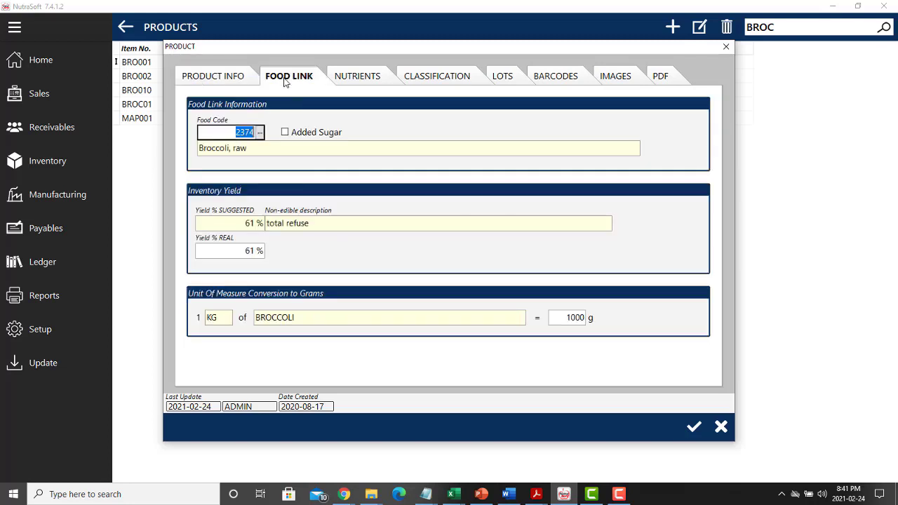
click(260, 132)
click(577, 110)
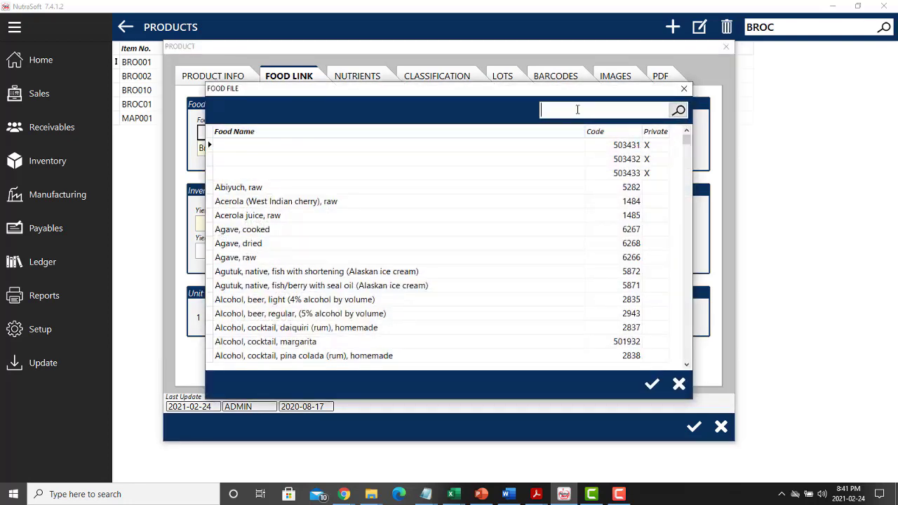
text(BROC)
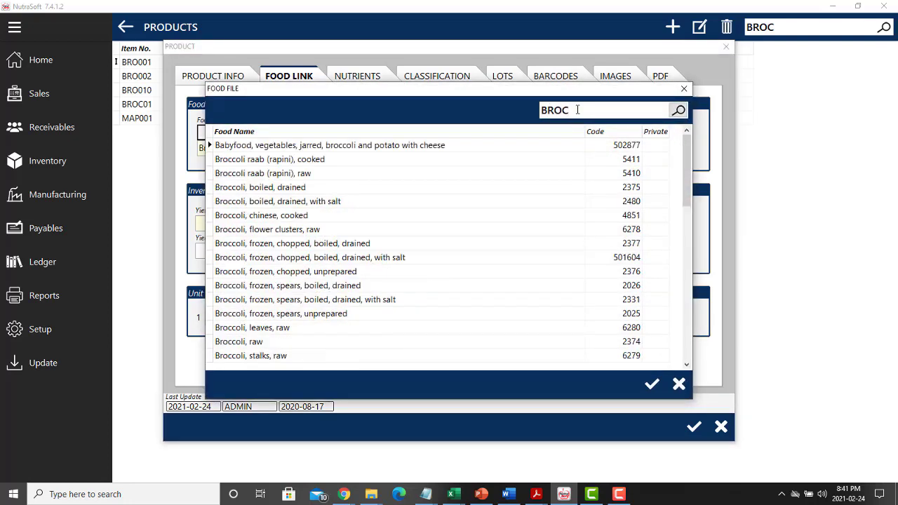
click(239, 341)
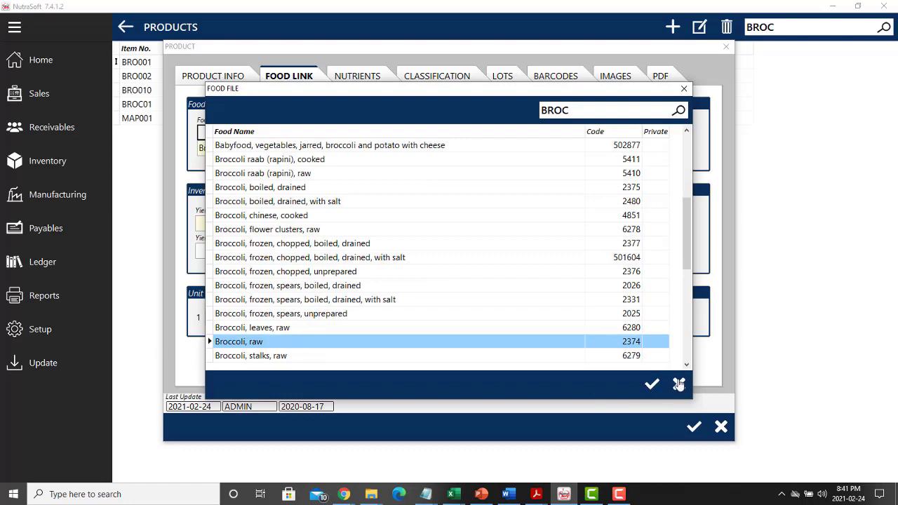
click(677, 384)
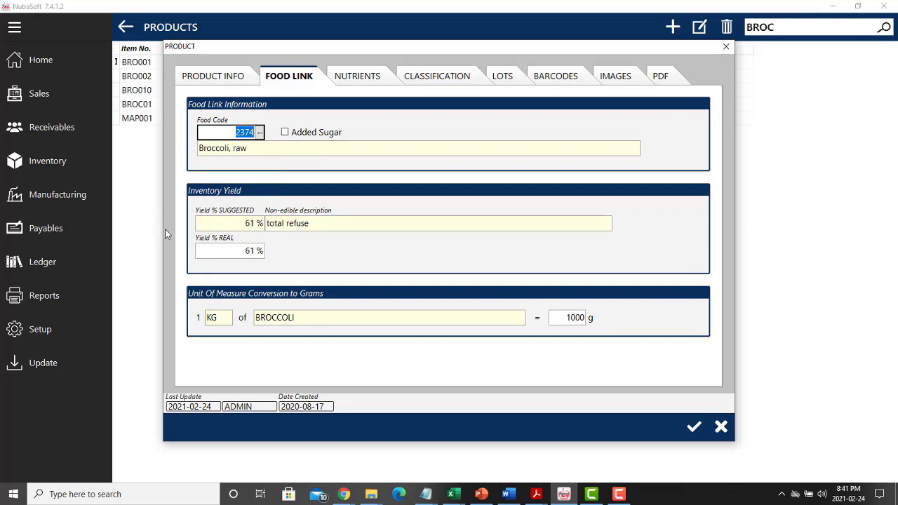
click(232, 223)
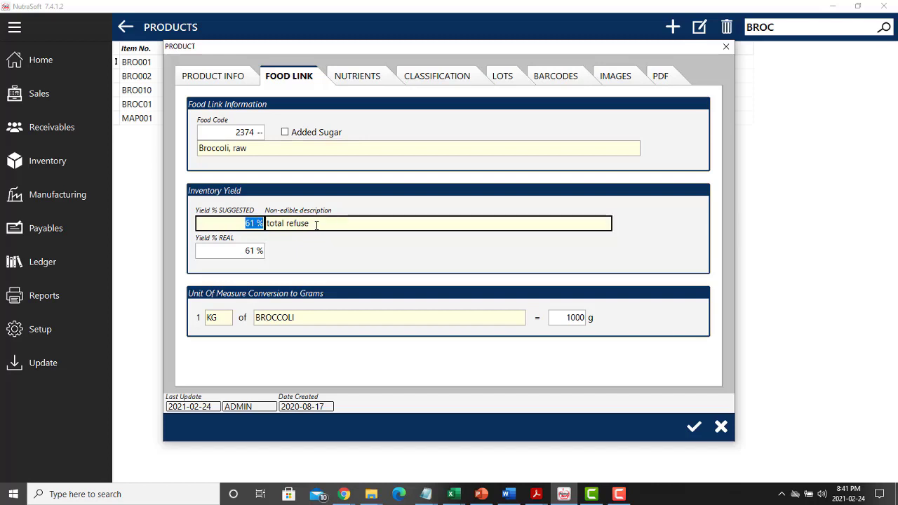
key(Tab)
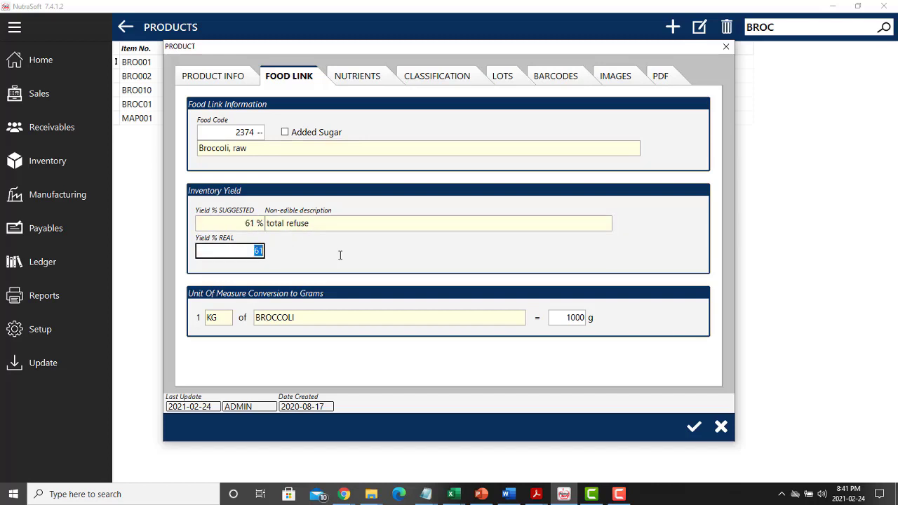
key(BackSpace)
text(85)
key(BackSpace)
key(BackSpace)
text(61)
click(307, 316)
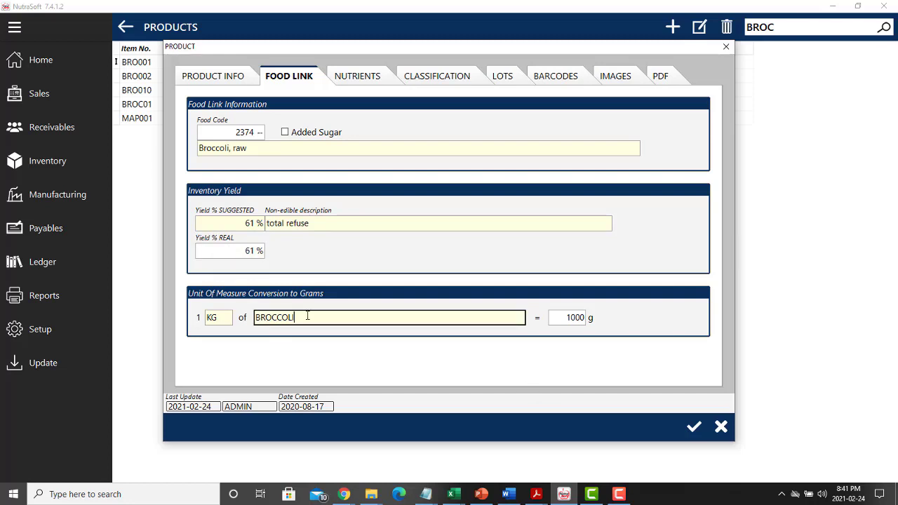
click(219, 319)
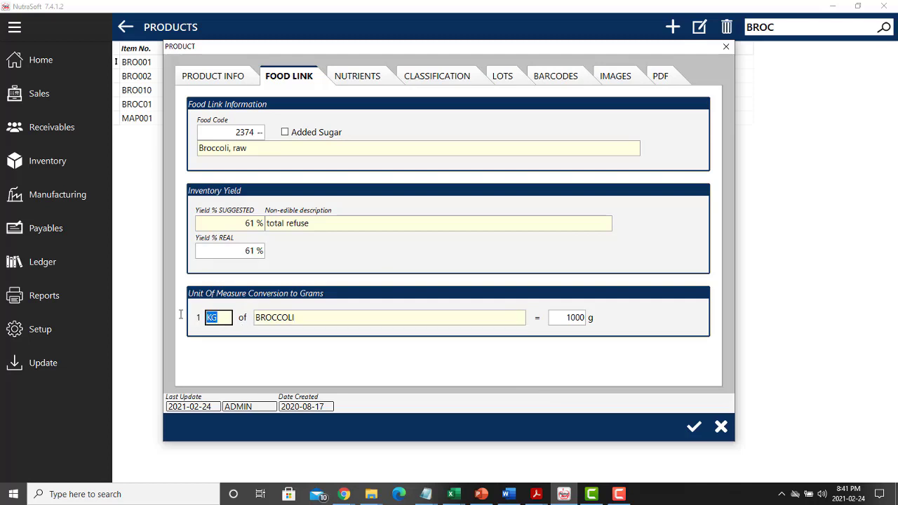
click(554, 318)
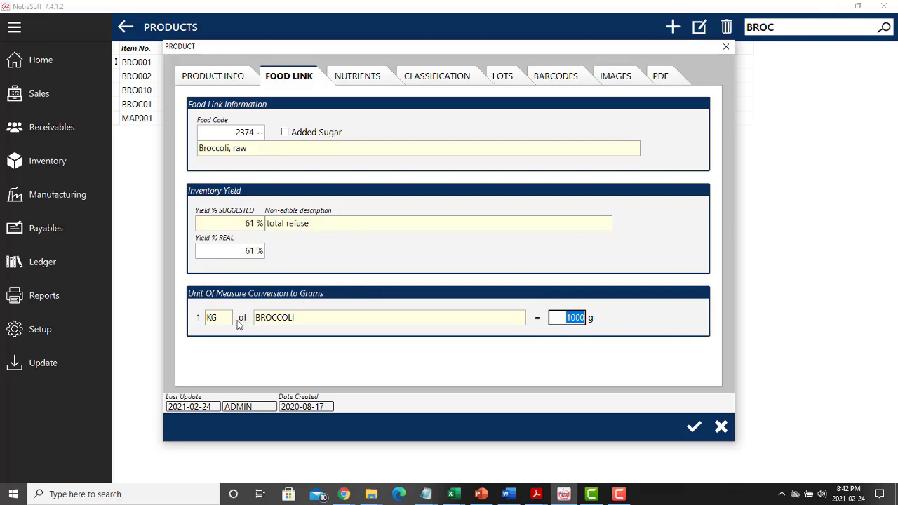
click(559, 317)
Review the product info quantities: On Hand Yield 10 431, on-hand 42 750.00, on-order 102
click(202, 77)
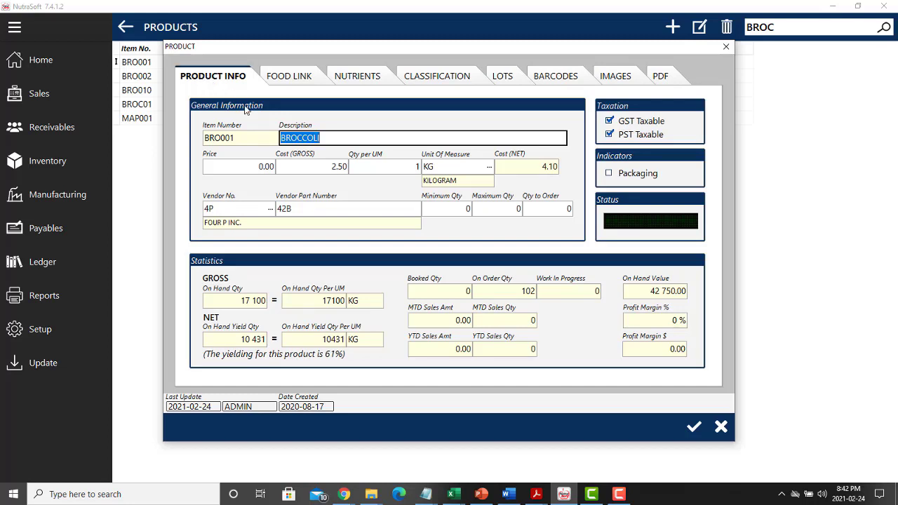
click(516, 170)
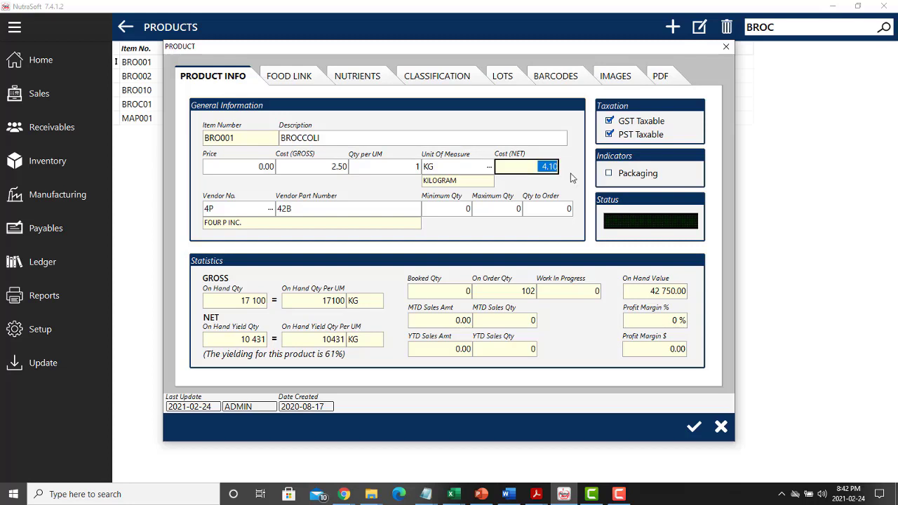
click(237, 302)
drag(238, 302, 286, 302)
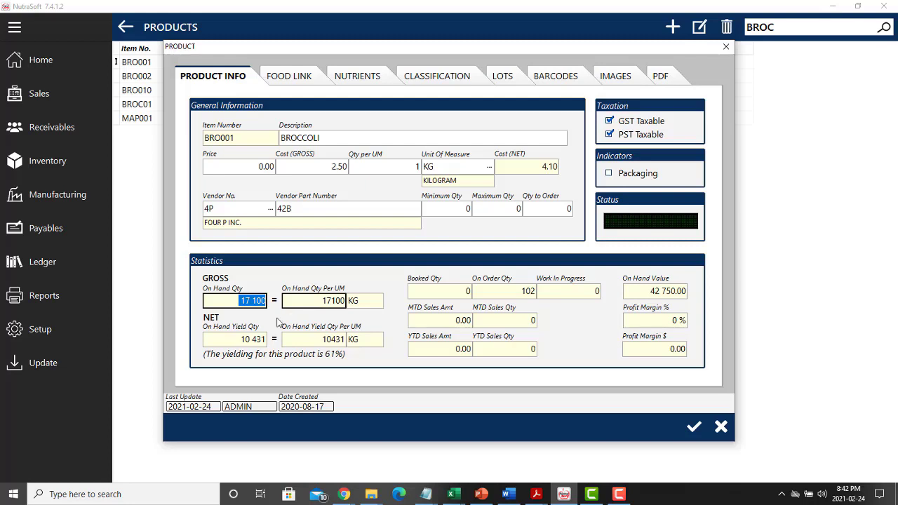
drag(239, 340, 281, 341)
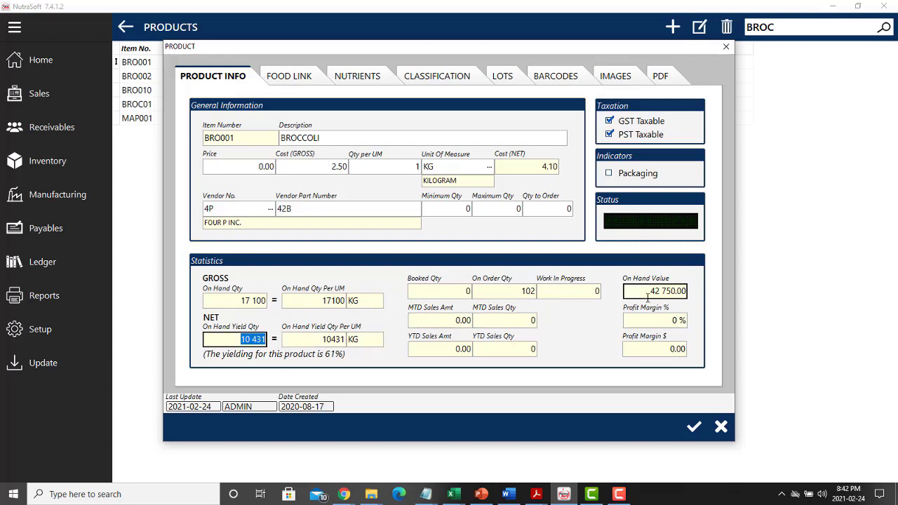
drag(640, 294, 702, 291)
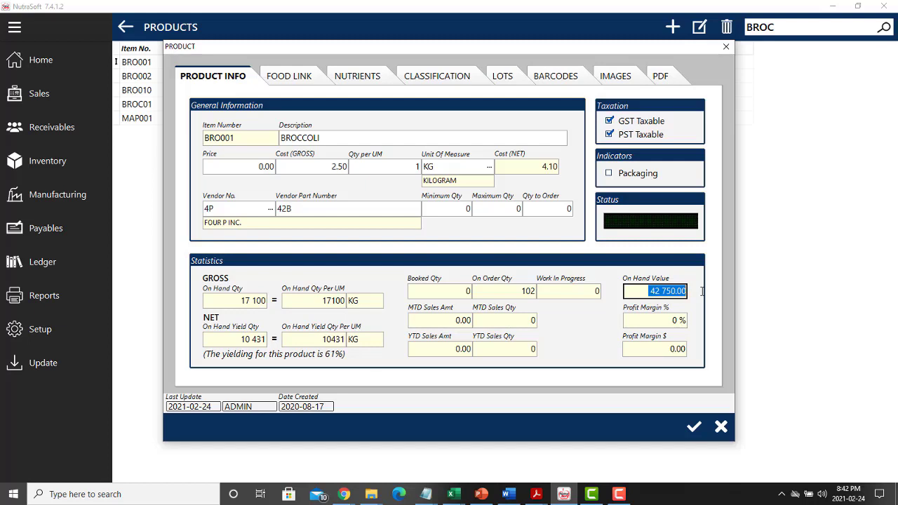
click(514, 293)
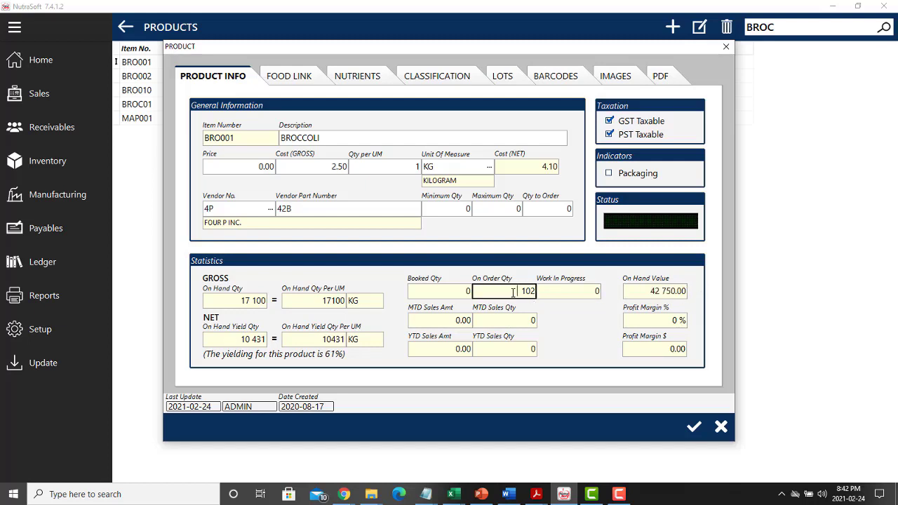
drag(513, 292, 553, 294)
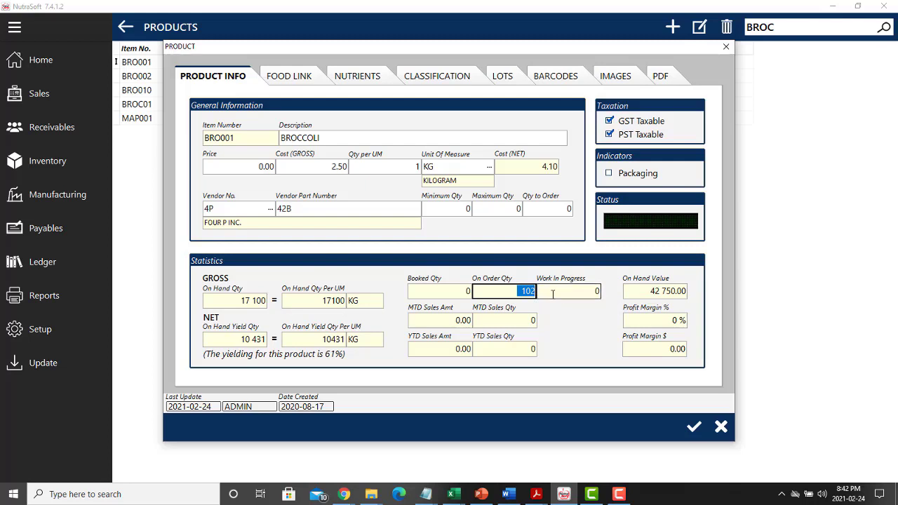
Show the Nutrients tab and browse down the nutrient list to GALACTOSE
click(358, 79)
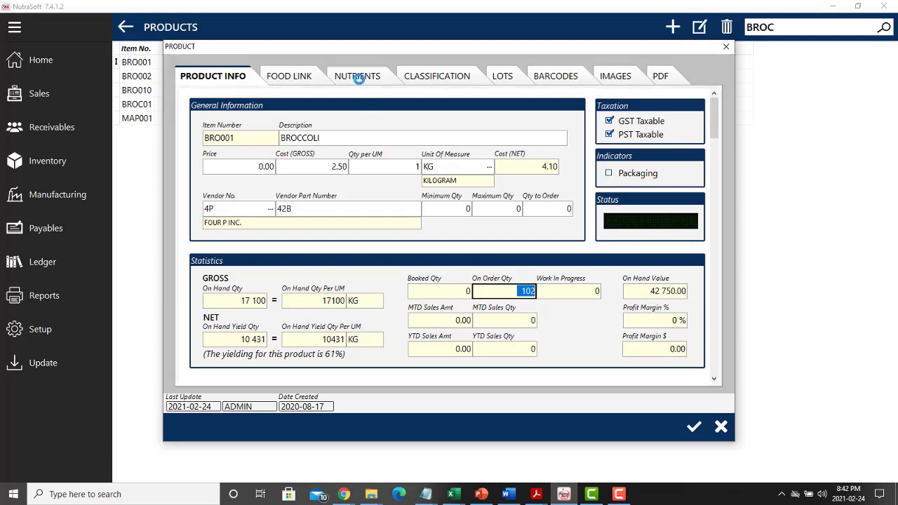
key(Down)
key(Down)
key(Down)
key(Down)
key(Down)
key(Down)
key(Down)
key(Down)
key(Down)
key(Down)
key(Down)
key(Down)
key(Down)
key(Down)
key(Down)
key(Down)
key(Down)
key(Down)
key(Down)
key(Down)
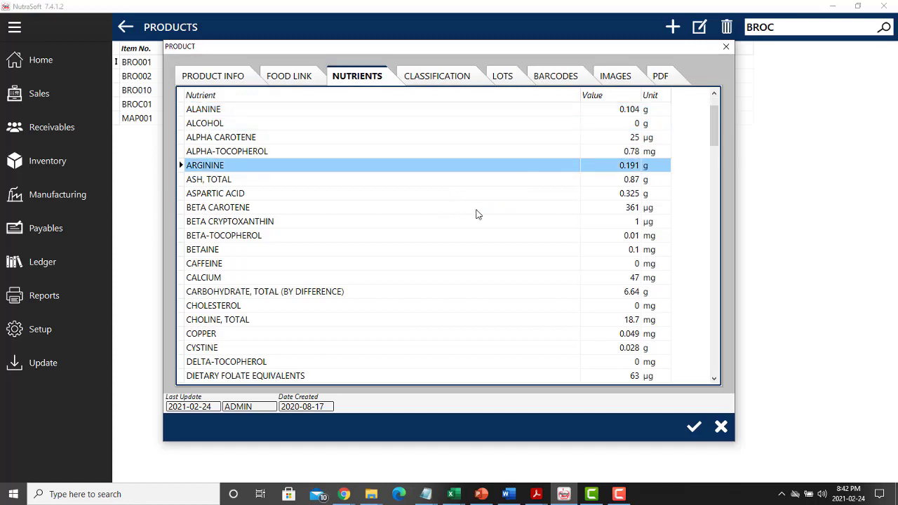
key(Down)
key(Down)
key(Down)
key(Down)
key(Down)
key(Down)
key(Down)
key(Down)
key(Down)
key(Down)
key(Down)
key(Down)
key(Down)
key(Down)
key(Down)
key(Down)
key(Down)
key(Down)
key(Down)
key(Down)
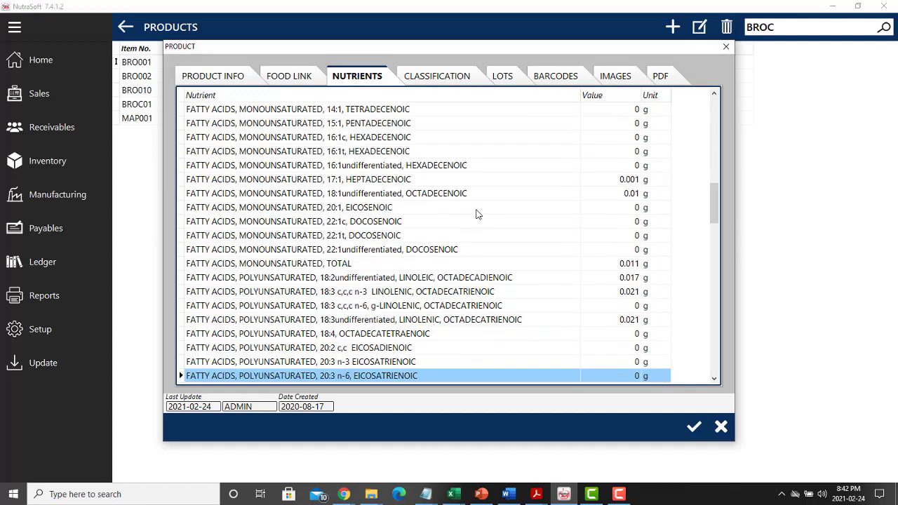
On the Classification tab, set the product category to OK
click(437, 81)
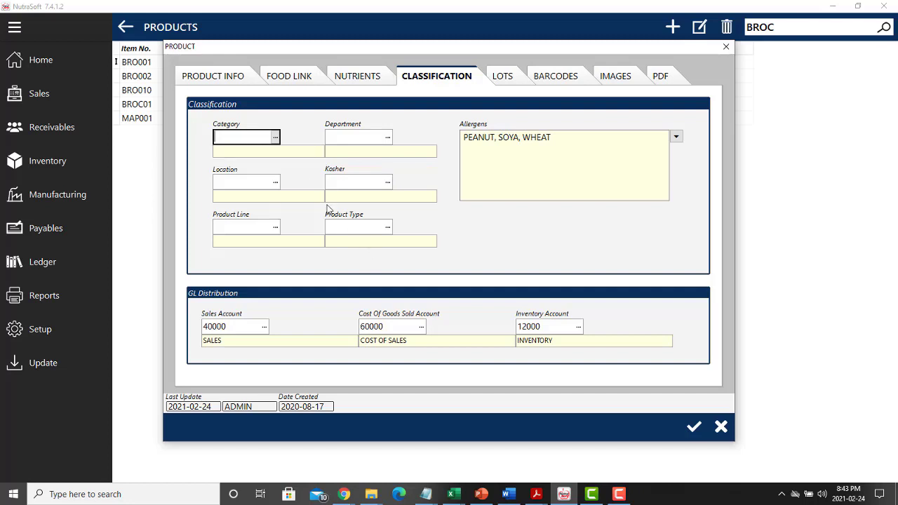
click(277, 138)
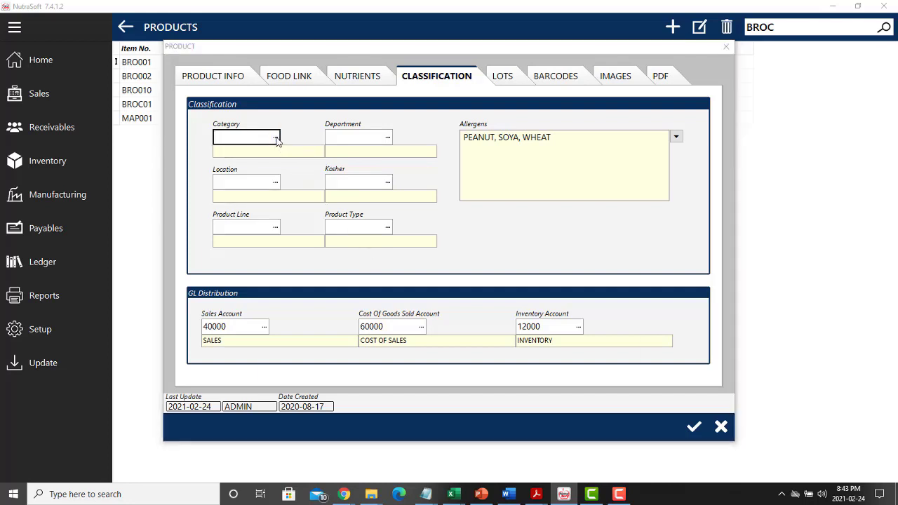
click(343, 209)
click(359, 235)
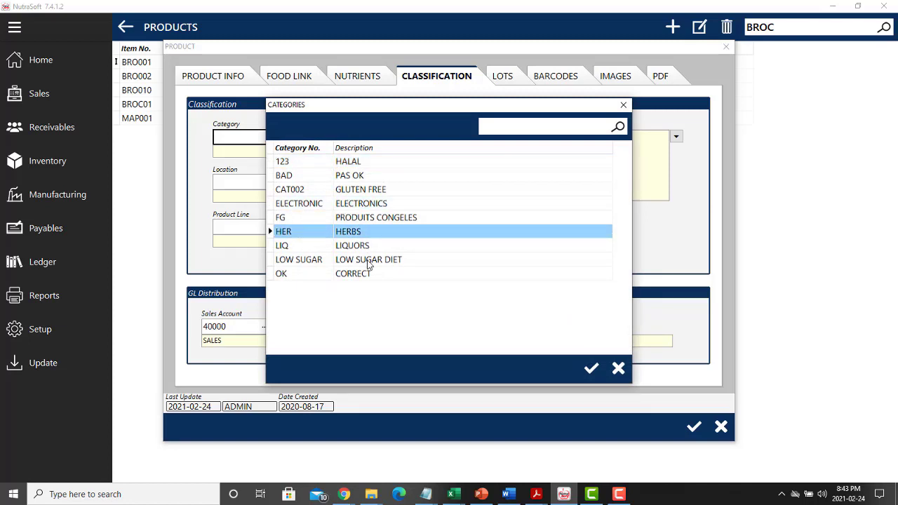
click(366, 262)
click(366, 276)
click(592, 370)
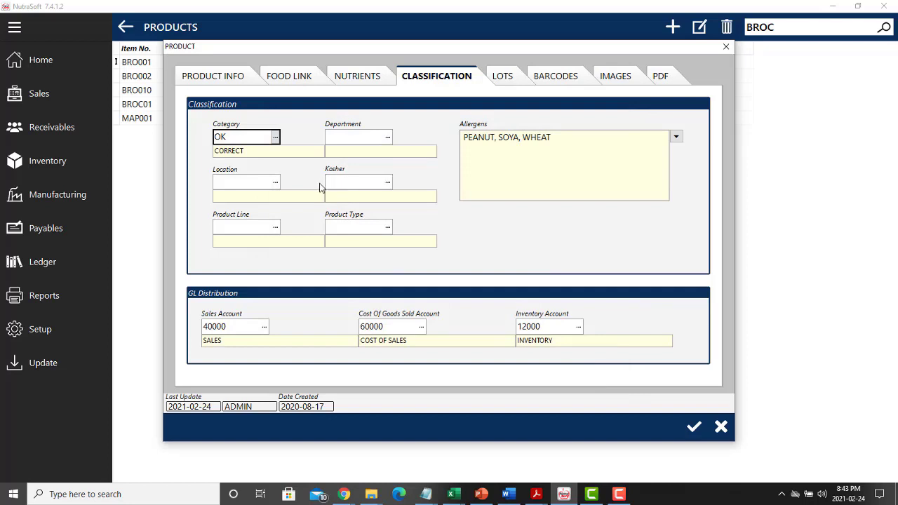
Check the empty Kosher list and leave allergens as PEANUT, SOYA, WHEAT
click(388, 182)
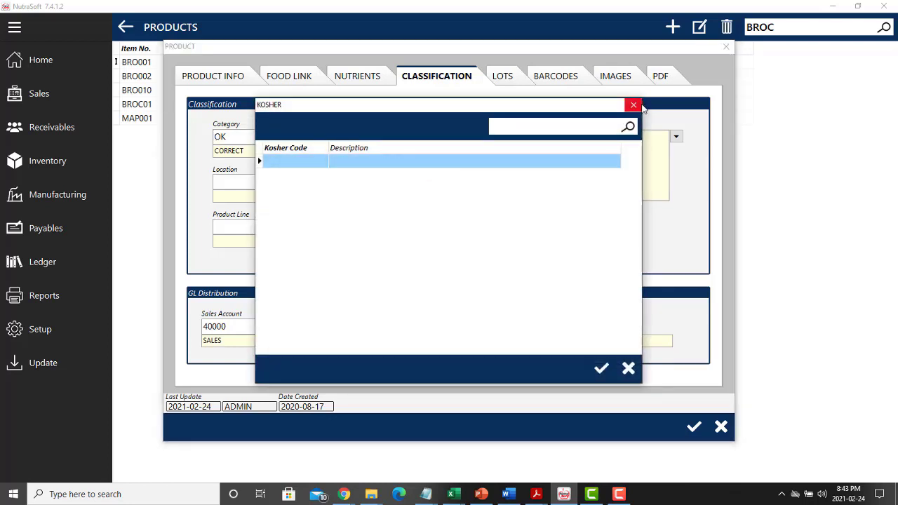
click(635, 105)
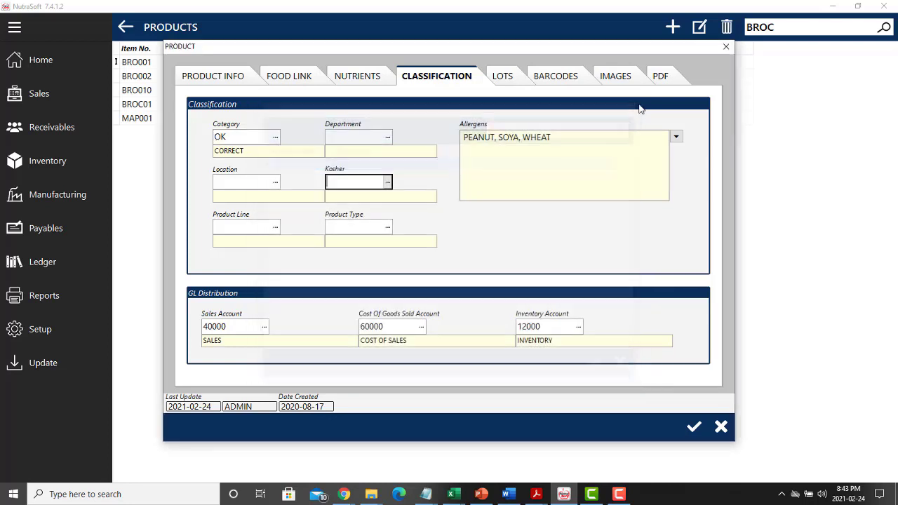
click(676, 137)
click(482, 163)
click(481, 150)
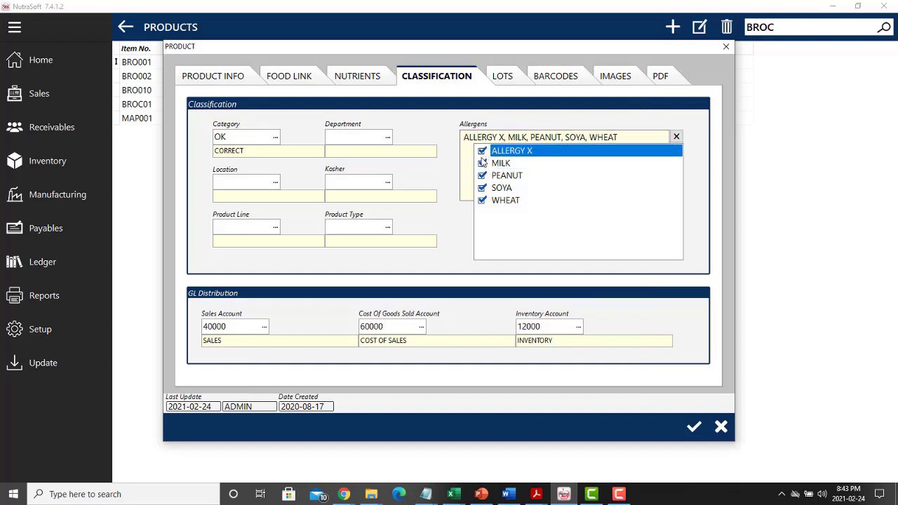
click(482, 162)
click(482, 151)
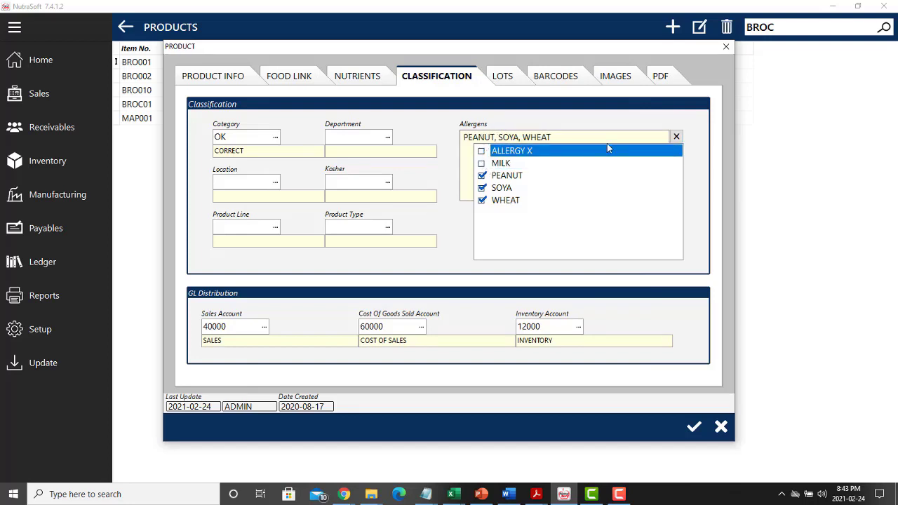
click(676, 136)
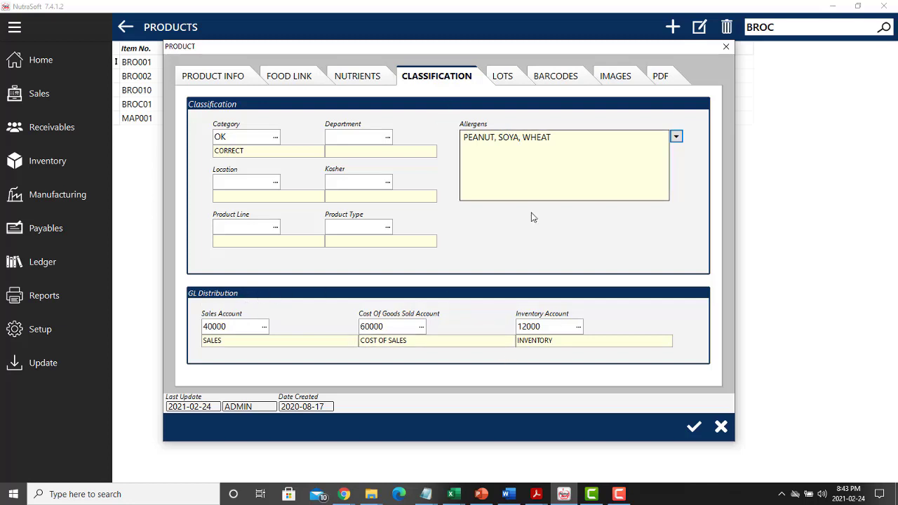
click(537, 326)
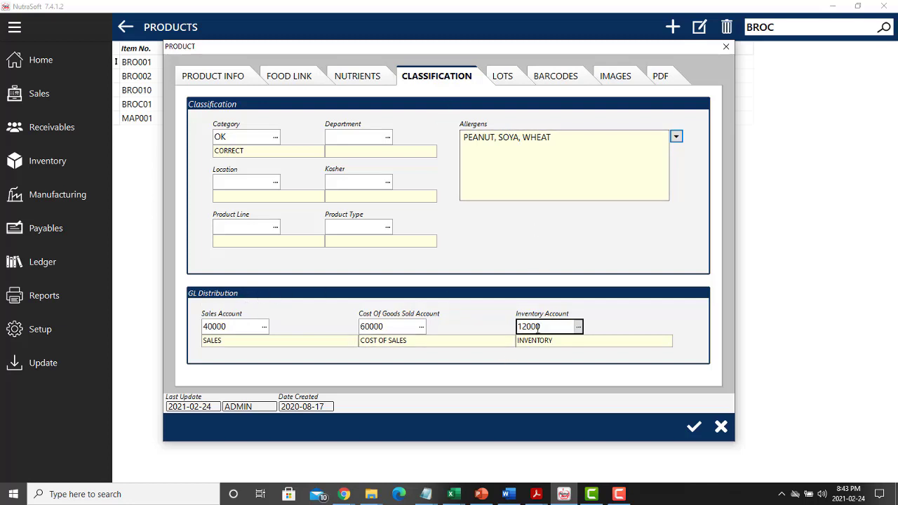
click(577, 326)
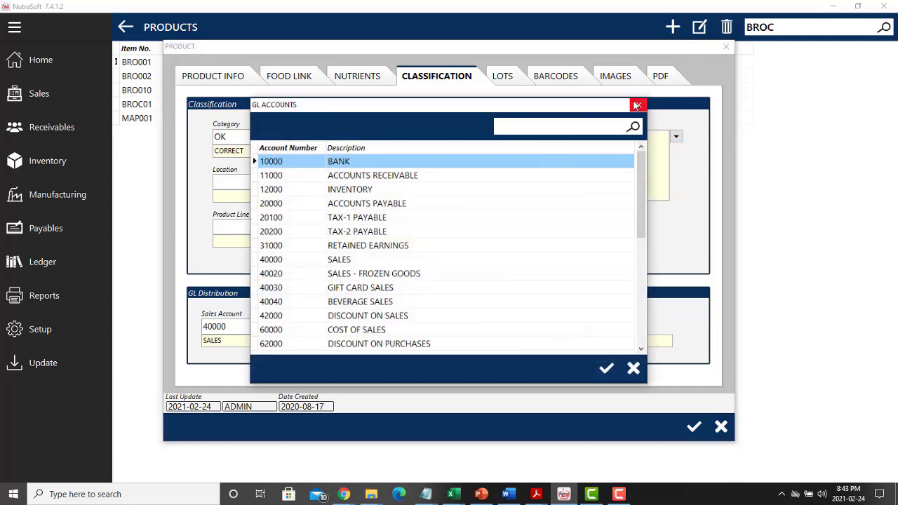
click(636, 105)
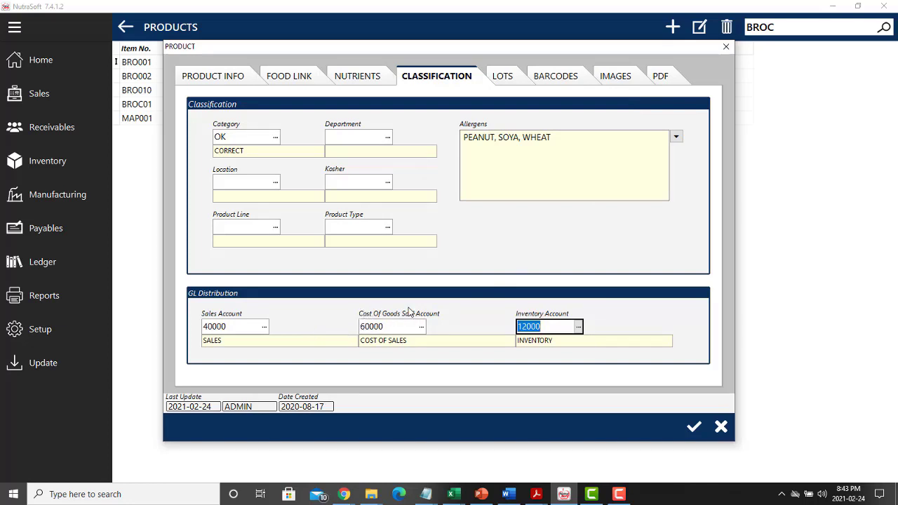
Show the Lots tab and select lot 4321343, then lot 210127-NEWLOT
click(505, 76)
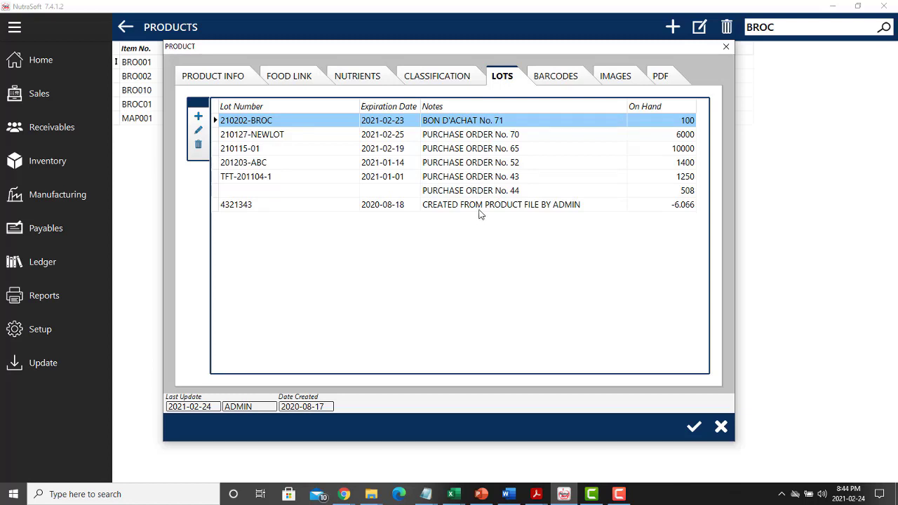
click(483, 207)
drag(470, 189, 469, 139)
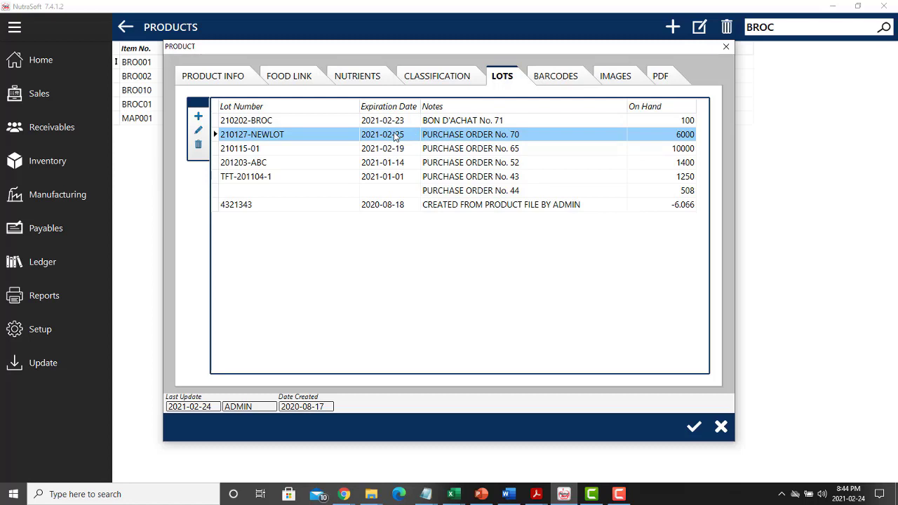
Show the Barcodes tab and cancel a new barcode entry, keeping only 111112
click(561, 80)
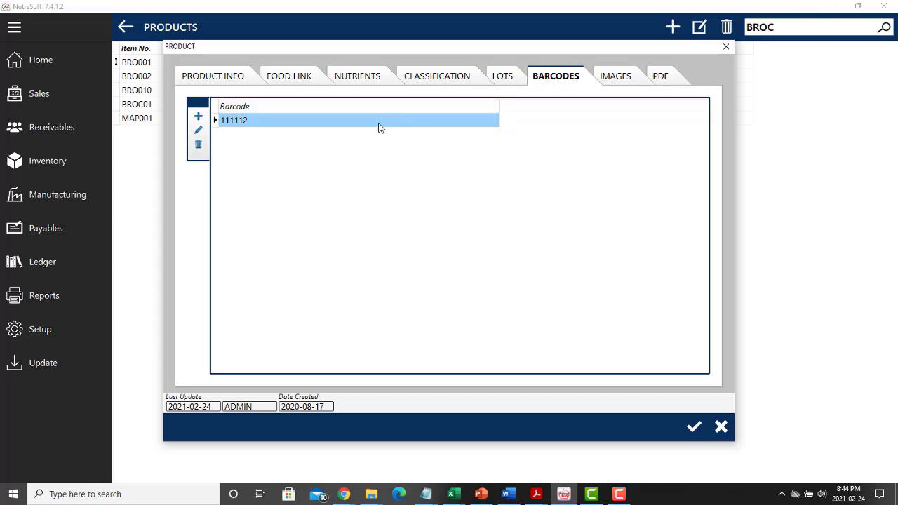
click(199, 118)
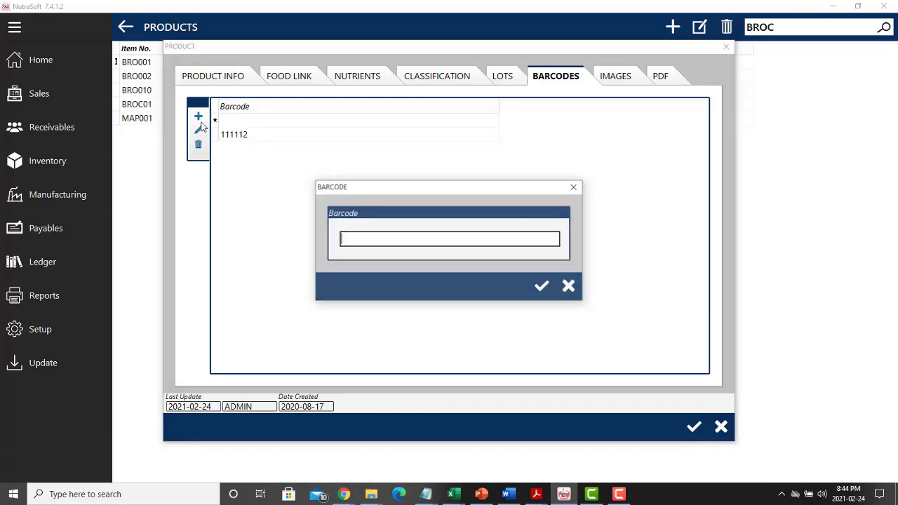
click(575, 187)
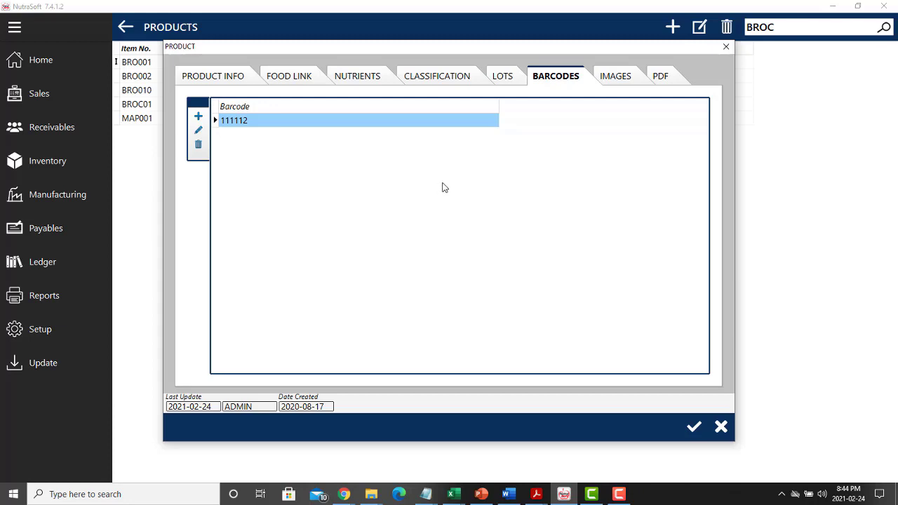
Show the Images tab with the single apple picture
click(610, 77)
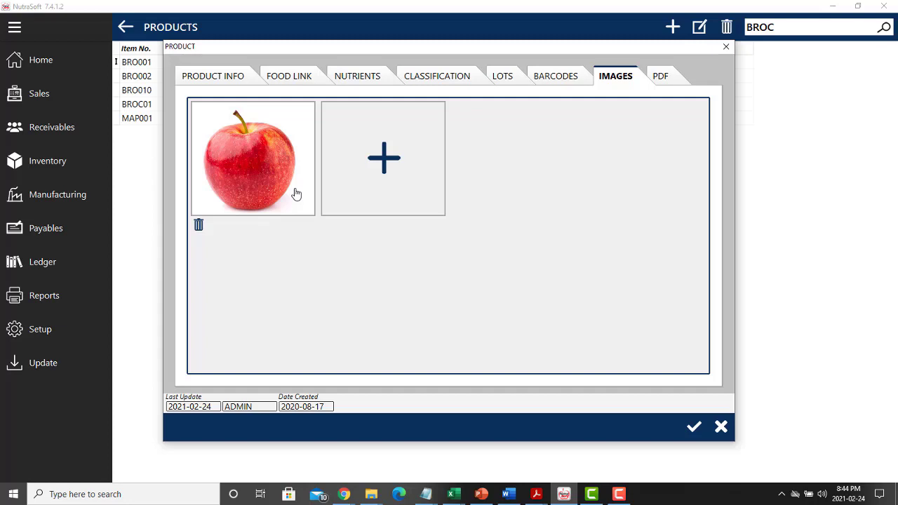
Open the attached SAMPLE DOCUMENT PDF, expiring 2021-10-01, from the PDF tab
click(662, 81)
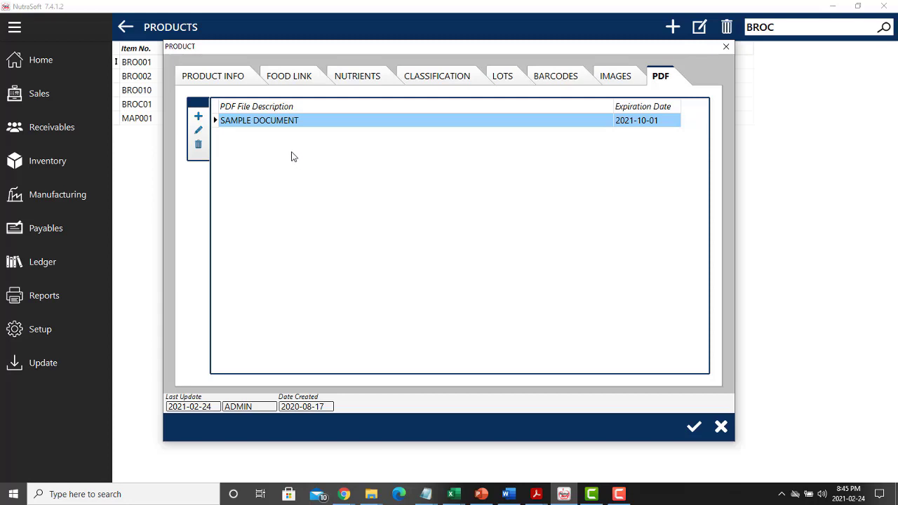
double_click(298, 122)
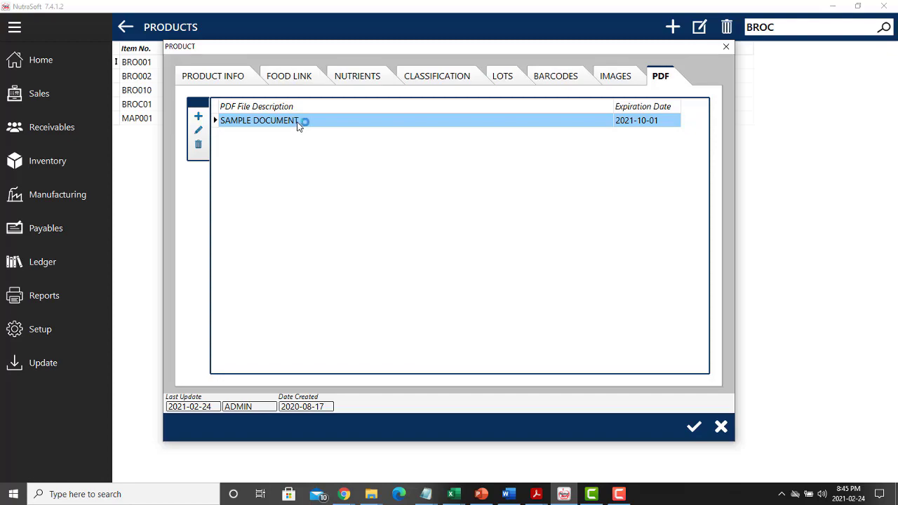